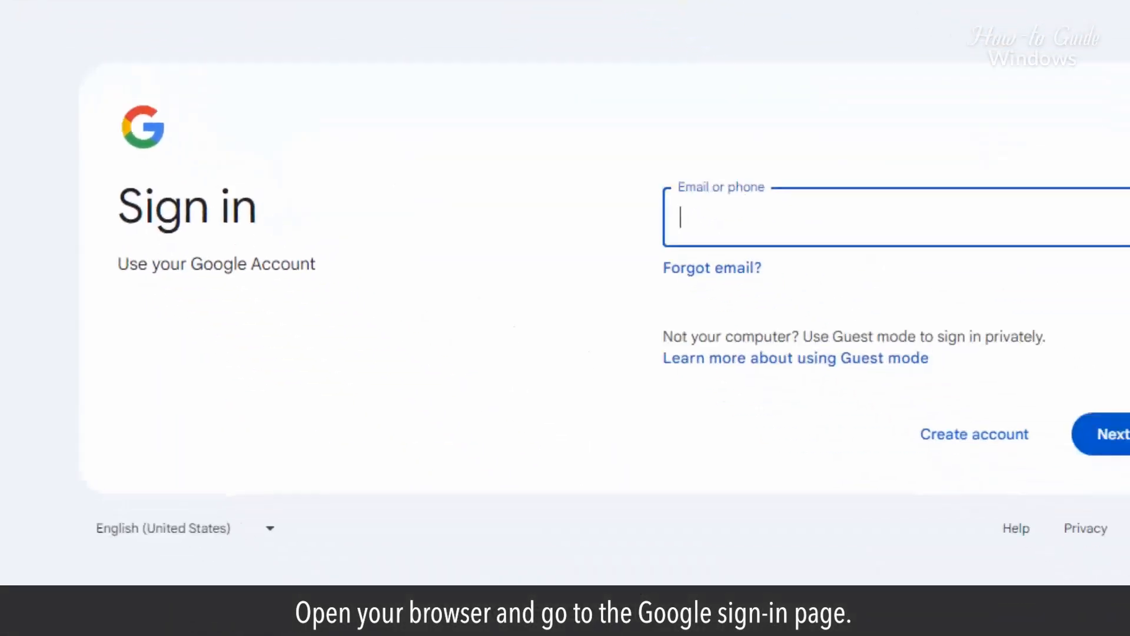
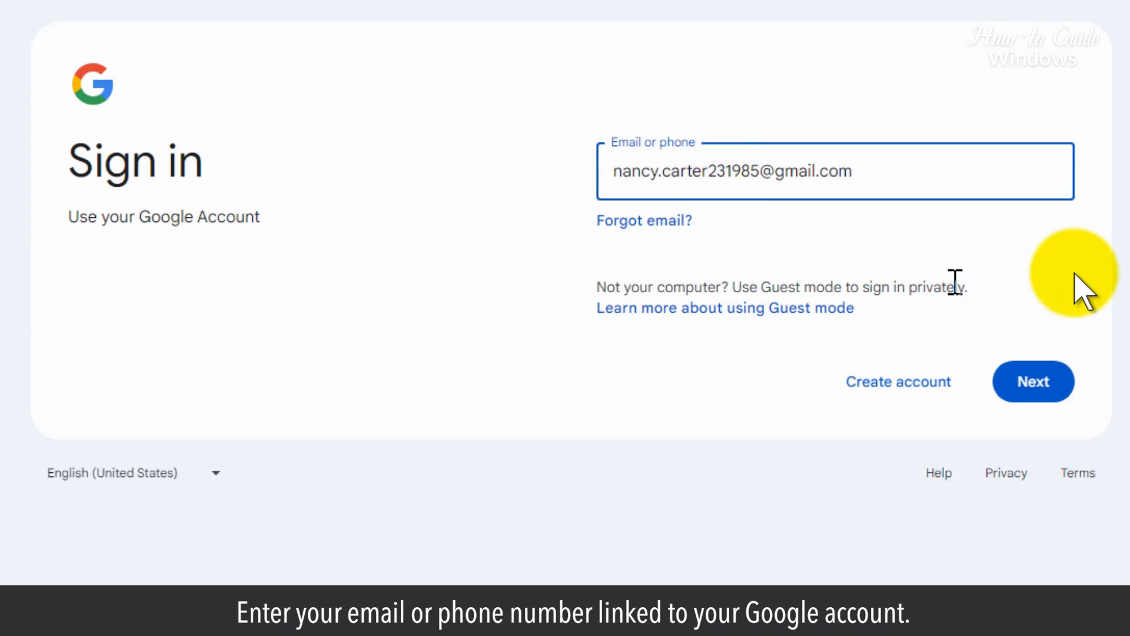
Submit the email and password, then start password recovery after the wrong-password error.
click(1033, 381)
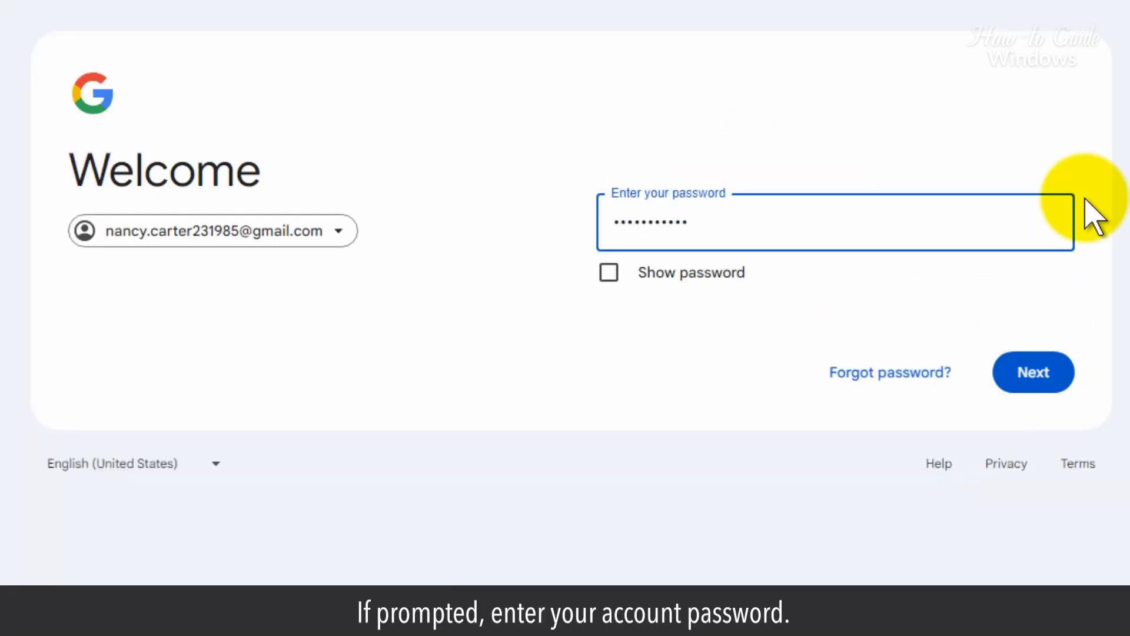
click(1033, 372)
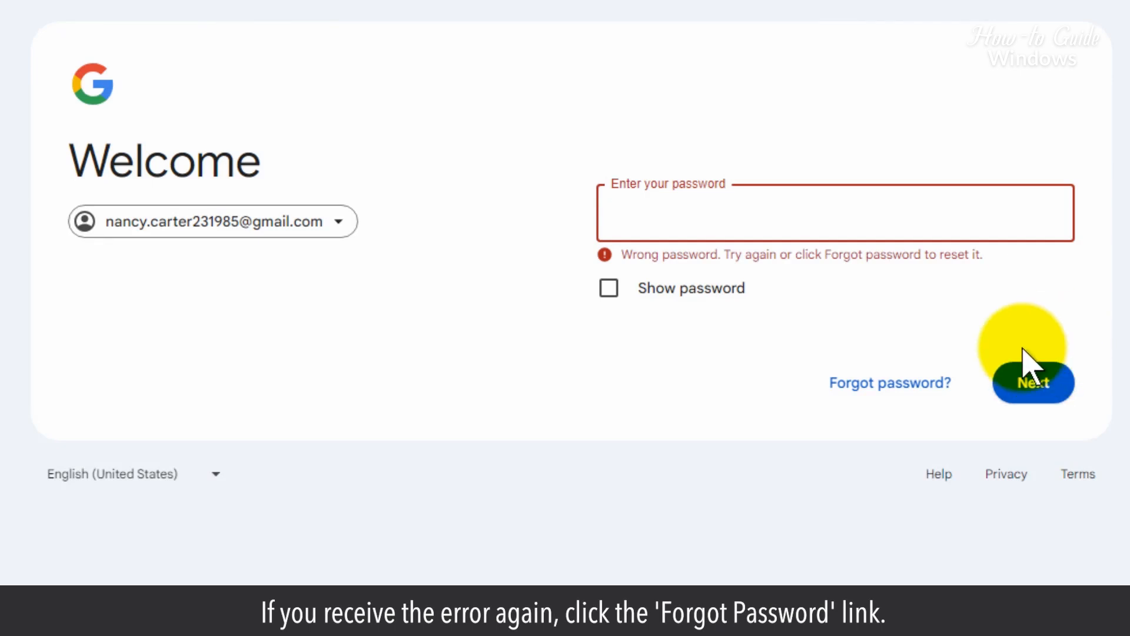
click(891, 383)
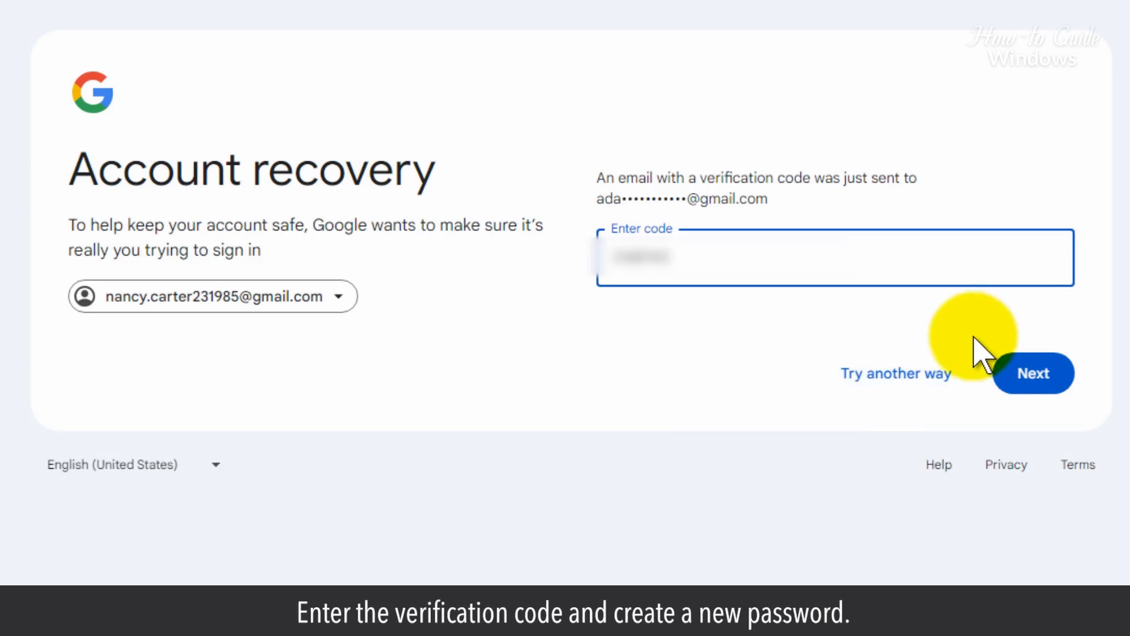
Verify the emailed code and save a new account password.
click(1032, 373)
click(835, 386)
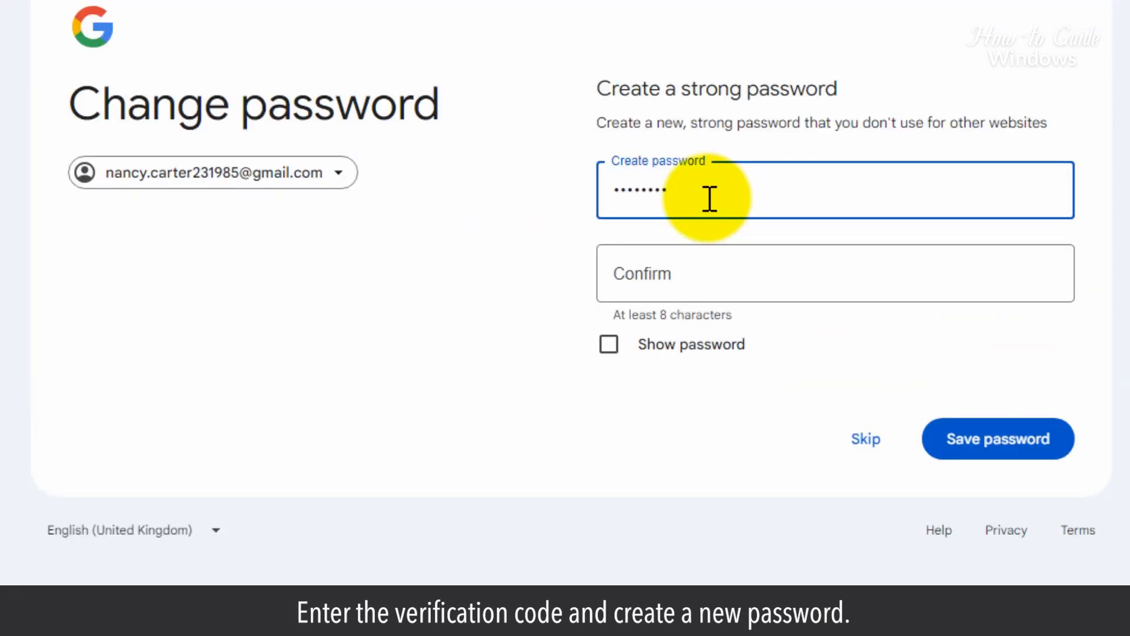
click(689, 272)
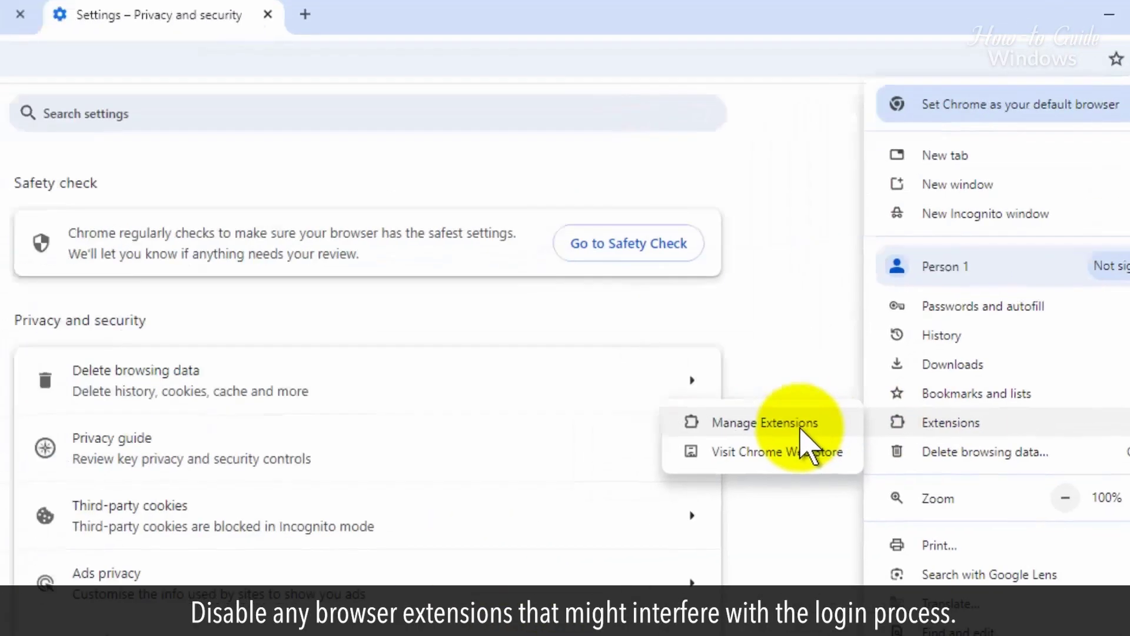
Disable the Dark Reader extension on Chrome's Manage Extensions page.
click(812, 424)
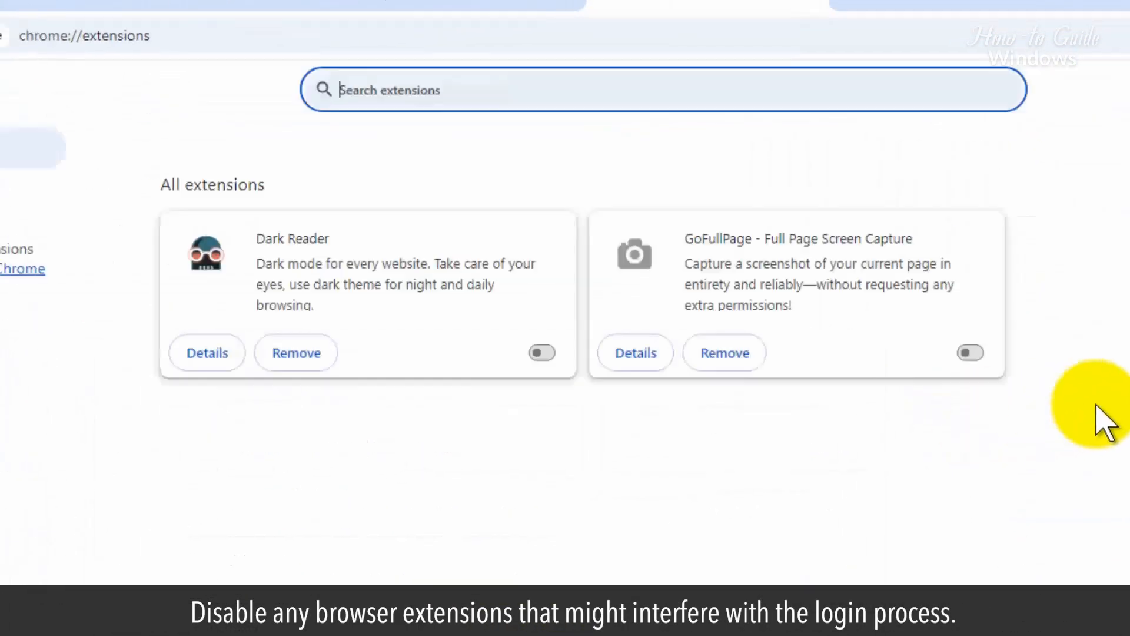
click(740, 341)
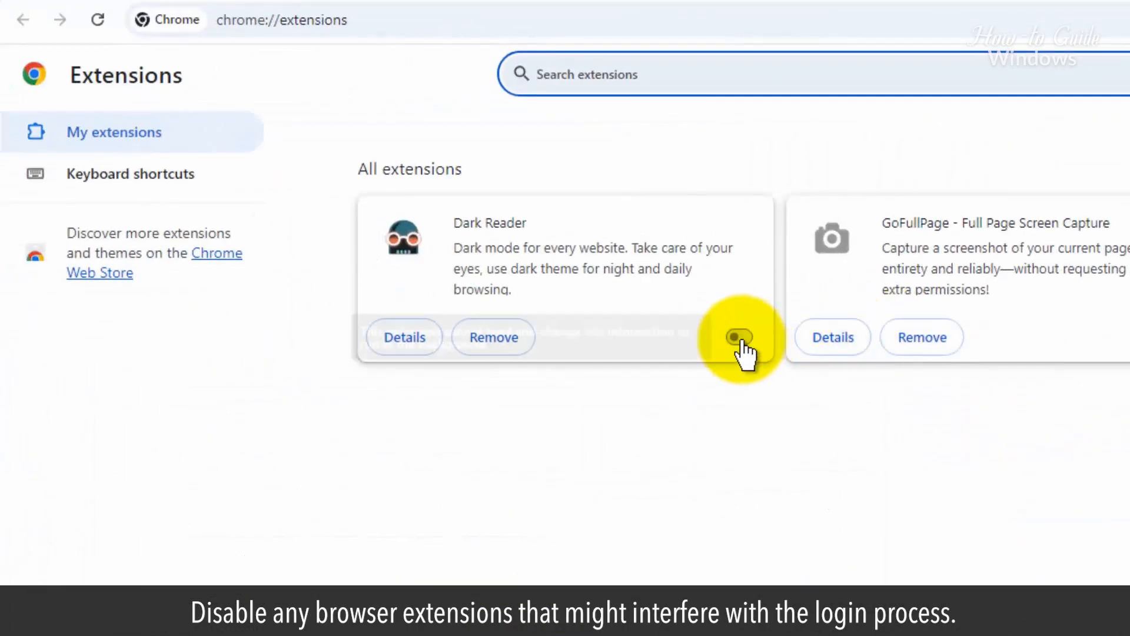
click(741, 340)
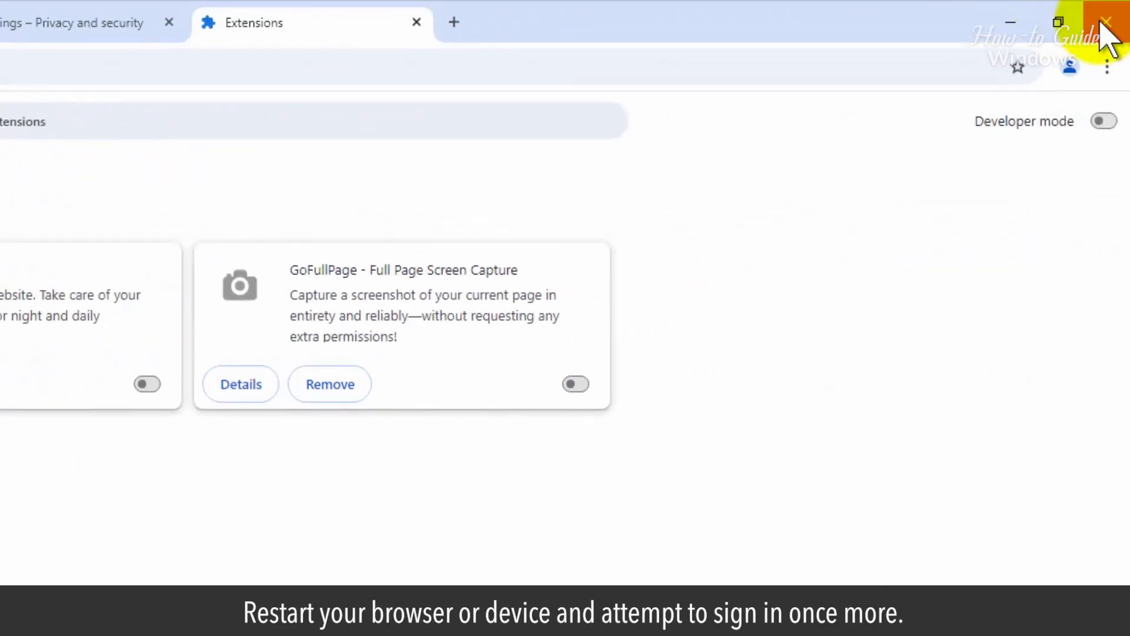
Close Chrome and relaunch it from the desktop icon.
click(1108, 25)
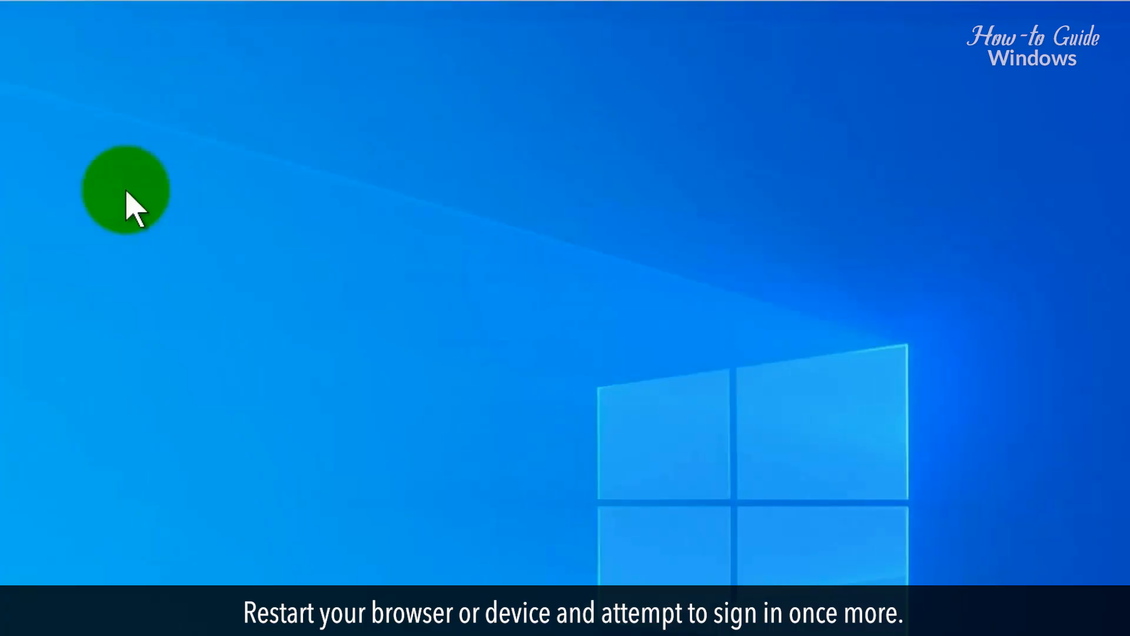
double_click(40, 160)
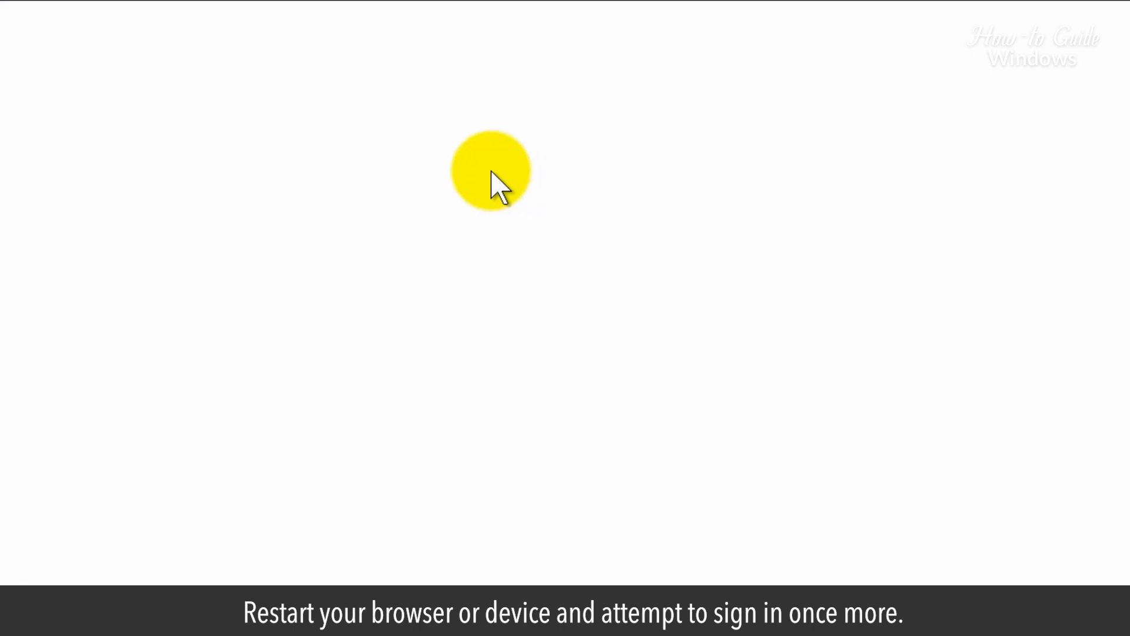